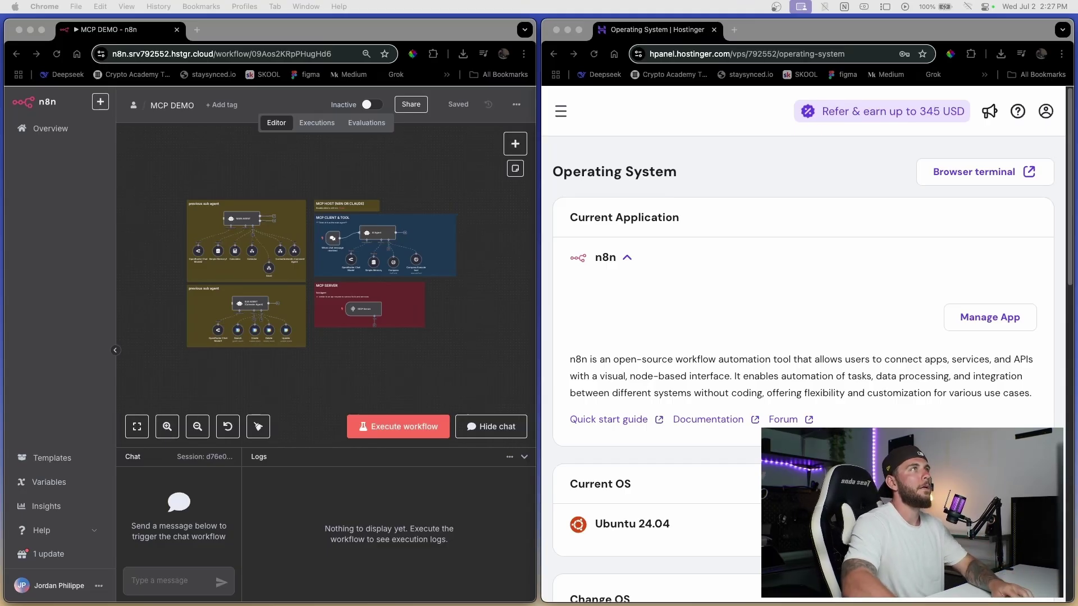
Show the Hostinger window in full screen and look over the Operating System page's Change OS and Reinstall sections
{"action": "left_click", "coordinate": [785, 159]}
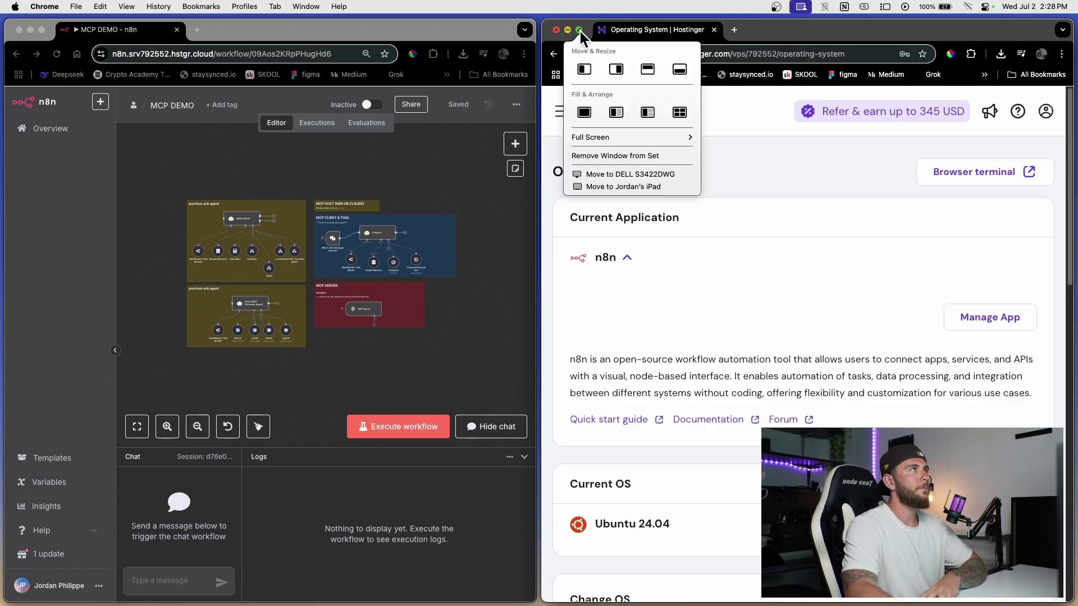
{"action": "left_click", "coordinate": [579, 30]}
{"action": "scroll", "coordinate": [426, 267], "scroll_direction": "down", "scroll_amount": 5}
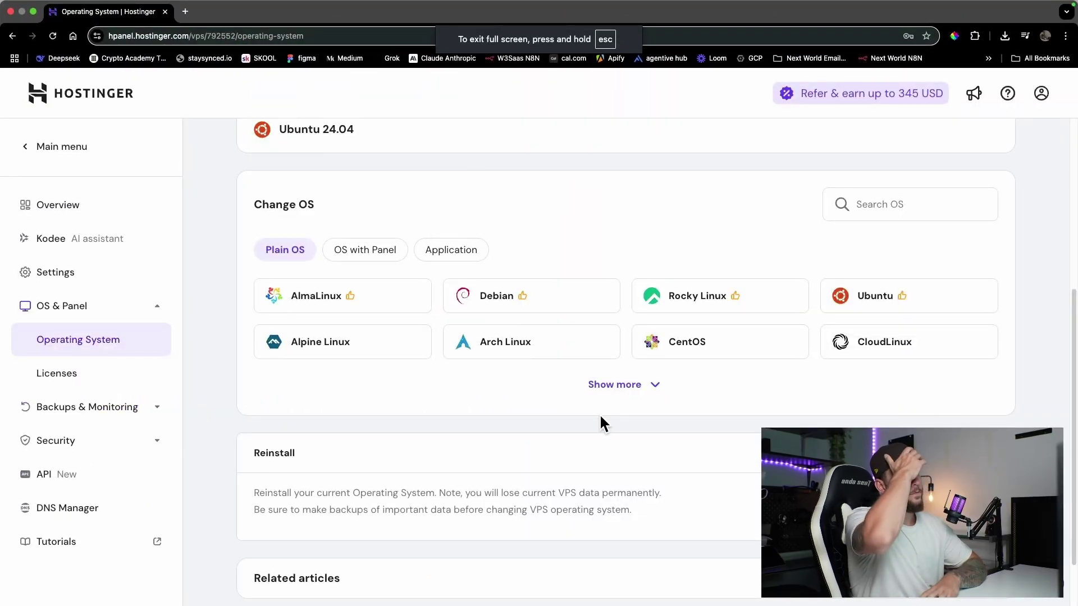
{"action": "scroll", "coordinate": [598, 413], "scroll_direction": "up", "scroll_amount": 5}
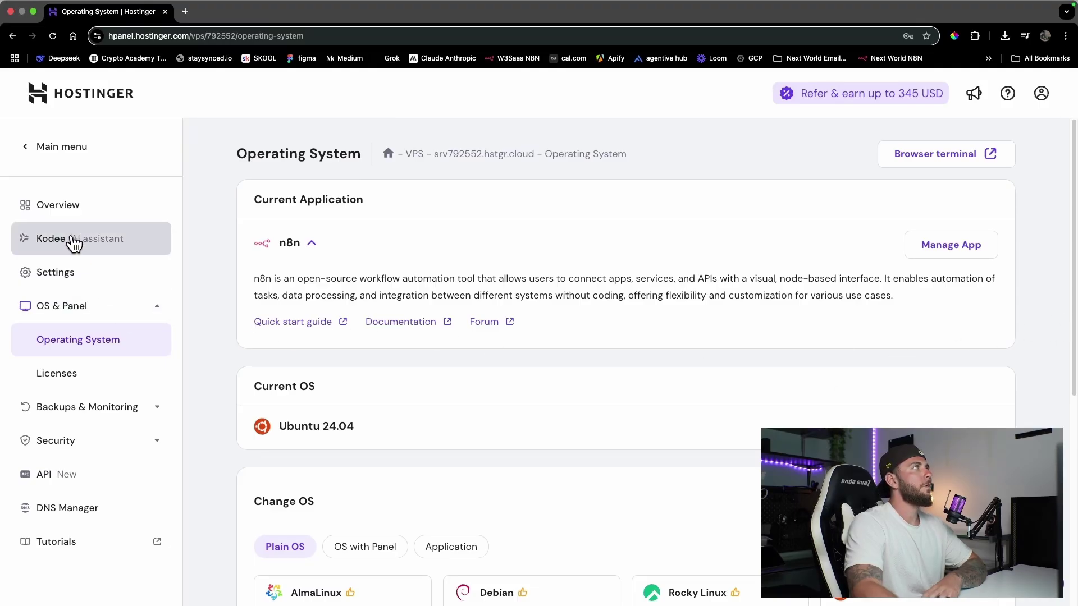
Go to the VPS list and open the management overview of the KVM 2 server
{"action": "left_click", "coordinate": [44, 149]}
{"action": "left_click", "coordinate": [27, 430]}
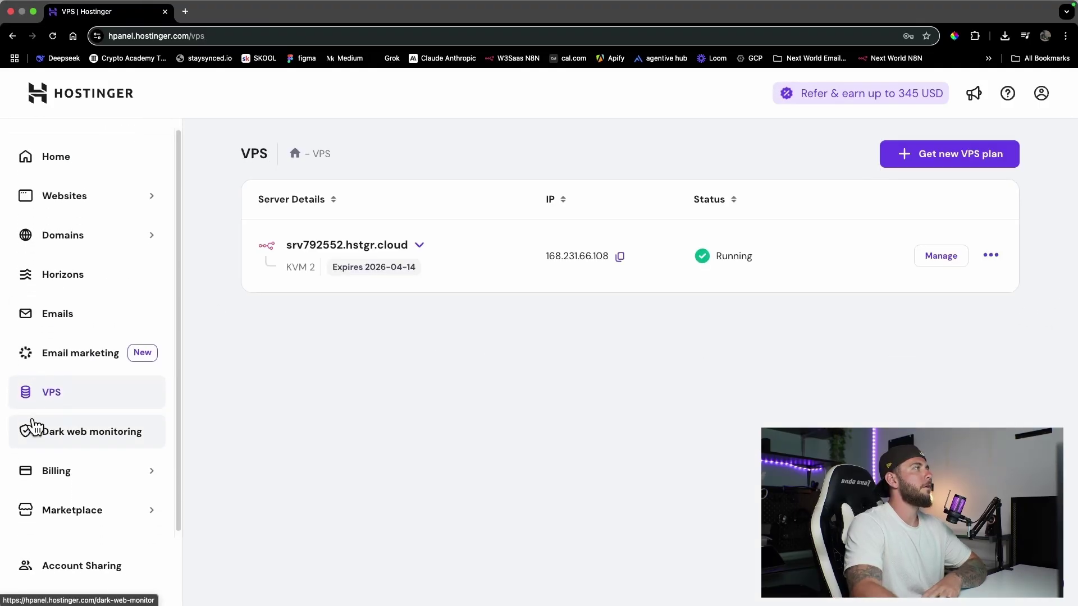
{"action": "left_click", "coordinate": [941, 258]}
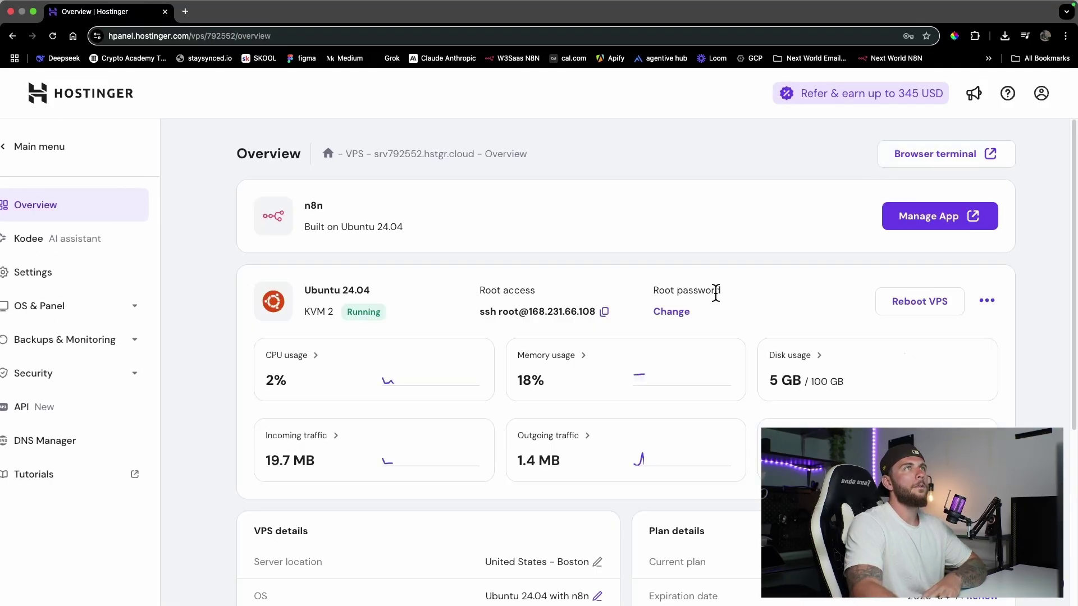
Launch the server's browser terminal and put the cursor at its command prompt
{"action": "left_click", "coordinate": [938, 156]}
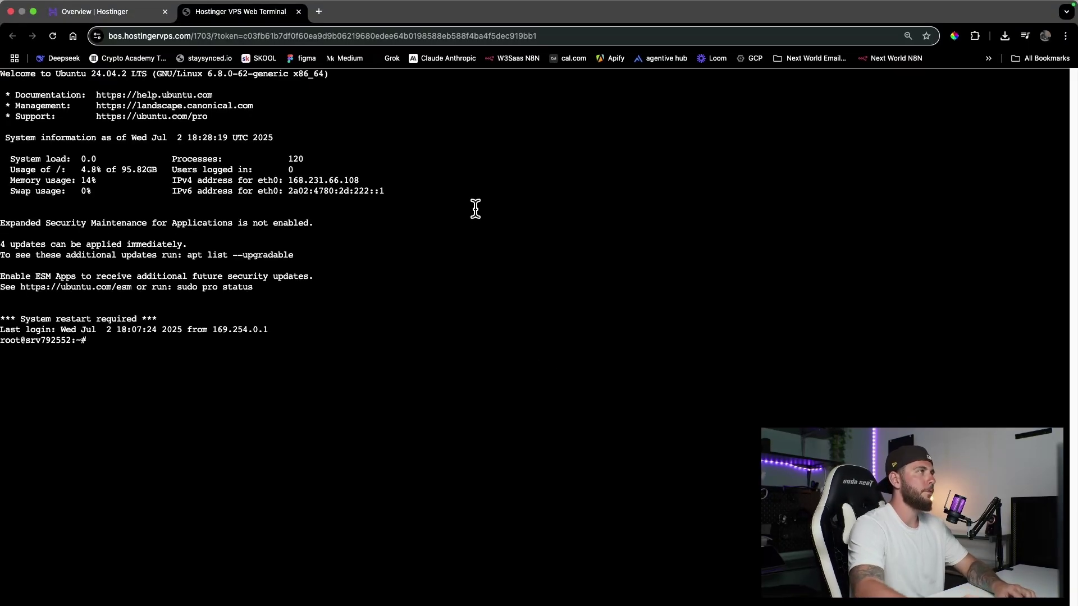
{"action": "left_click", "coordinate": [222, 360]}
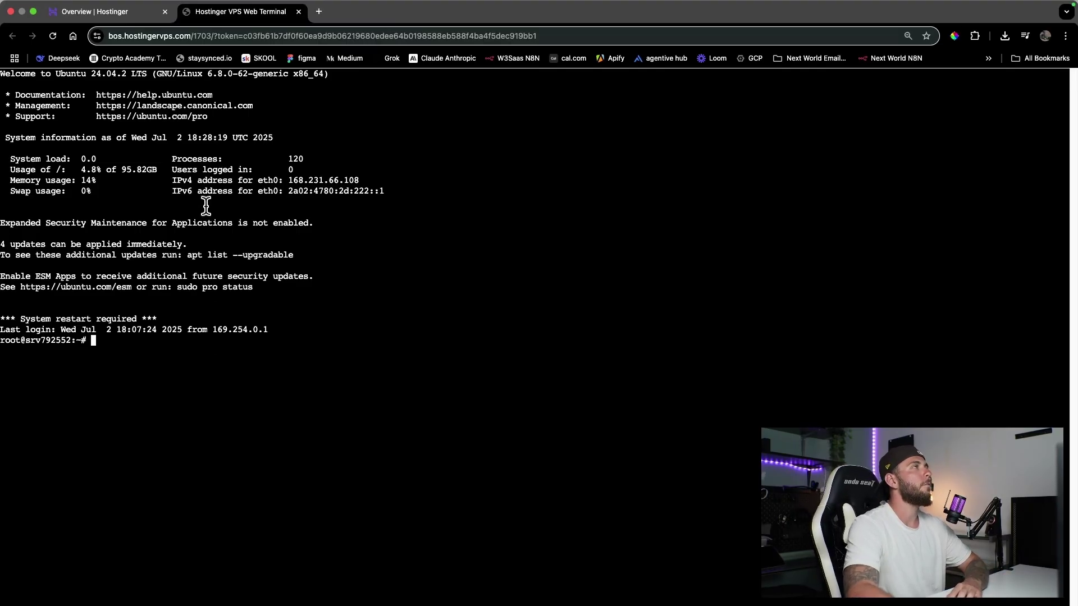
Return to the VPS overview and open the server's n8n app to its workflows page
{"action": "left_click", "coordinate": [138, 12]}
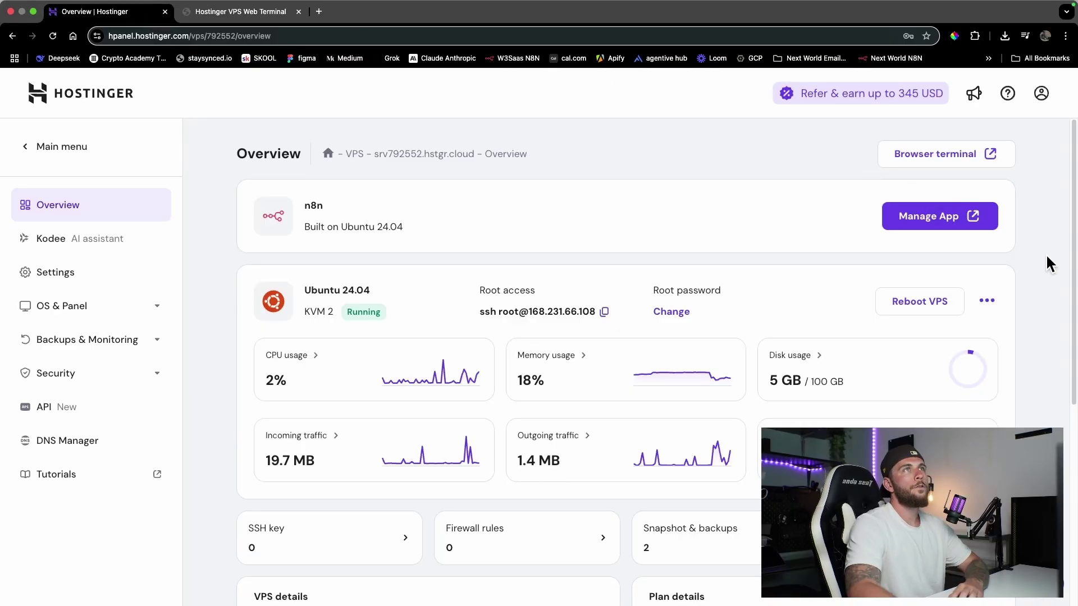
{"action": "left_click", "coordinate": [971, 225]}
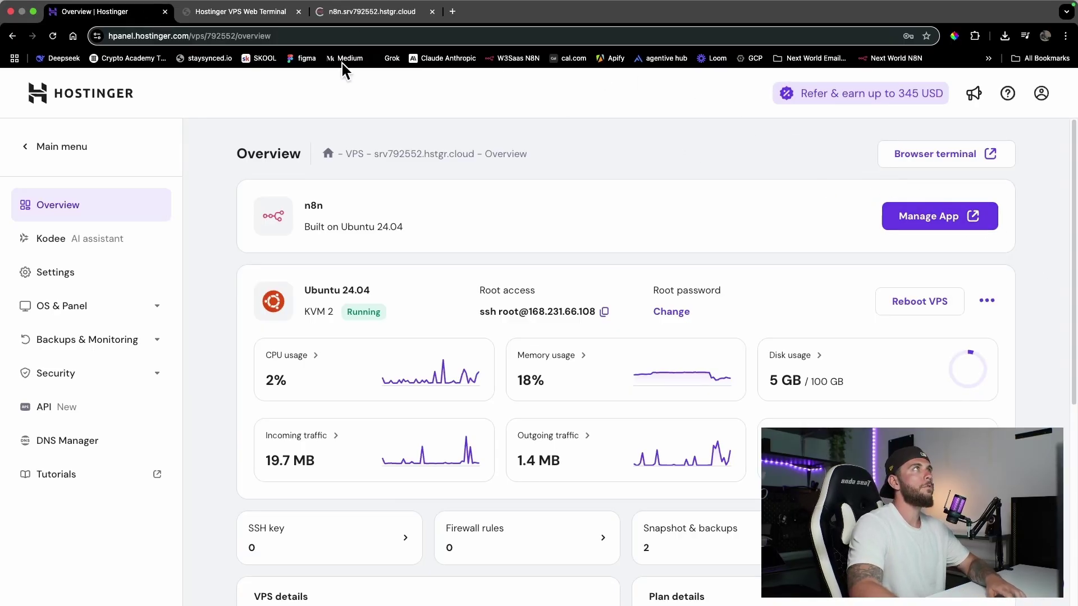
{"action": "left_click", "coordinate": [356, 15]}
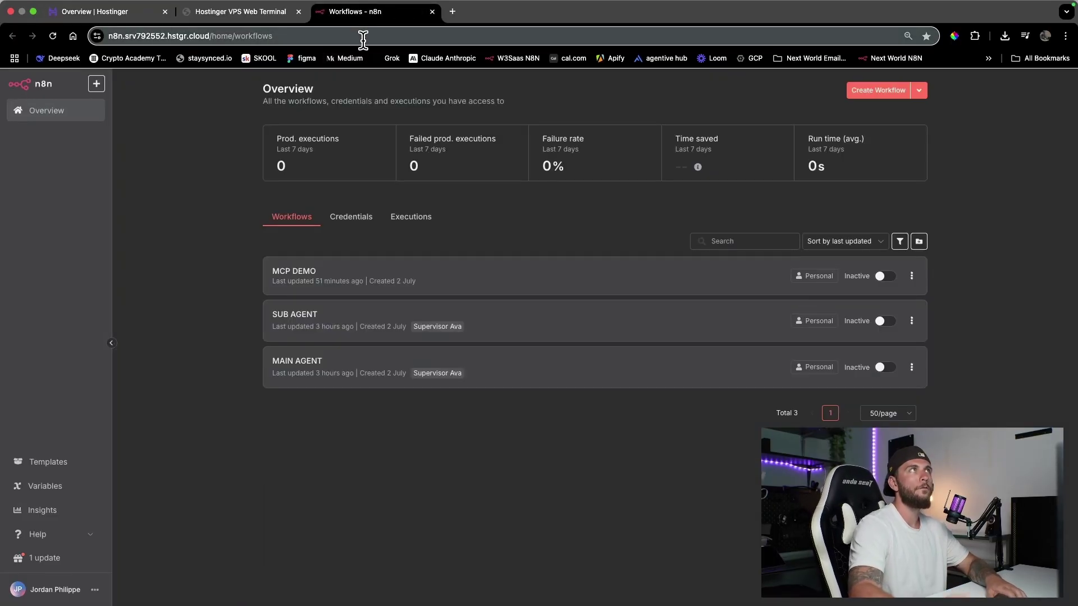
Review the VPS overview, the web terminal and the n8n workflows page, ending on the VPS overview
{"action": "left_click", "coordinate": [104, 17]}
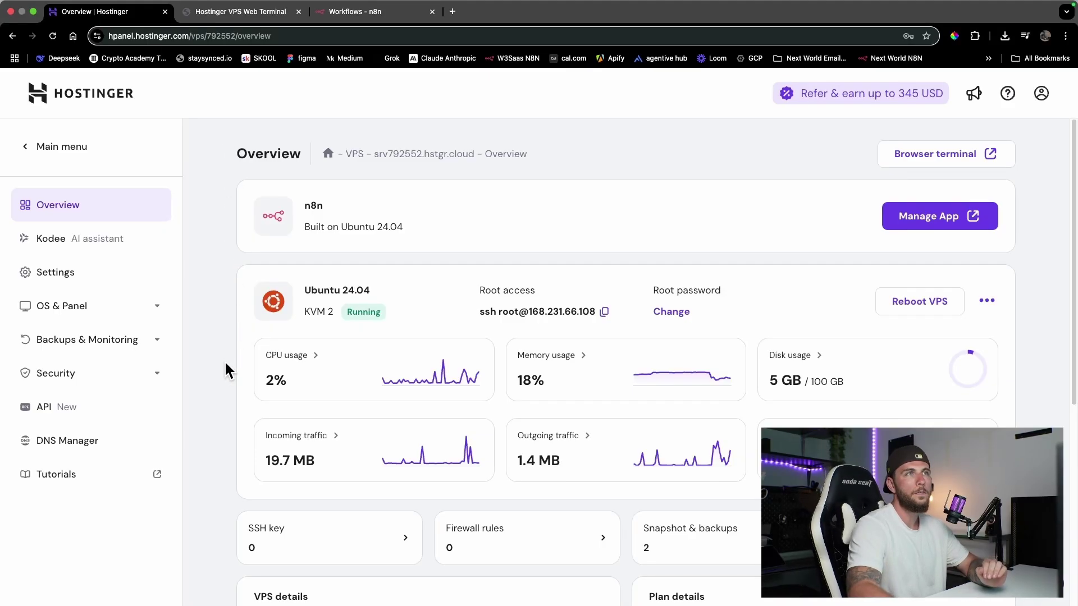
{"action": "left_click", "coordinate": [260, 12]}
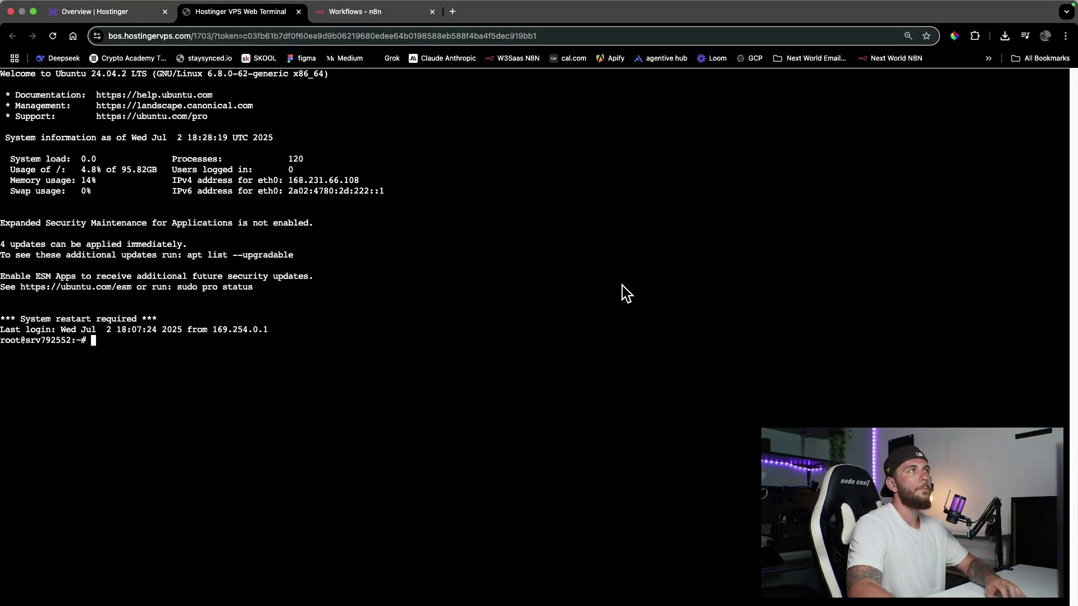
{"action": "left_click", "coordinate": [356, 15]}
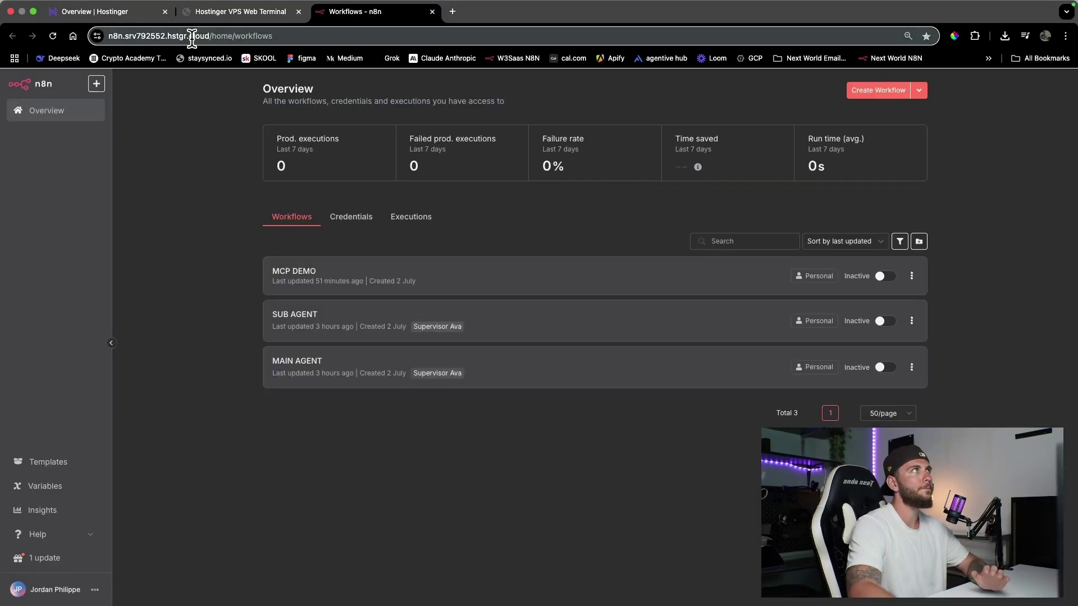
{"action": "left_click", "coordinate": [140, 17]}
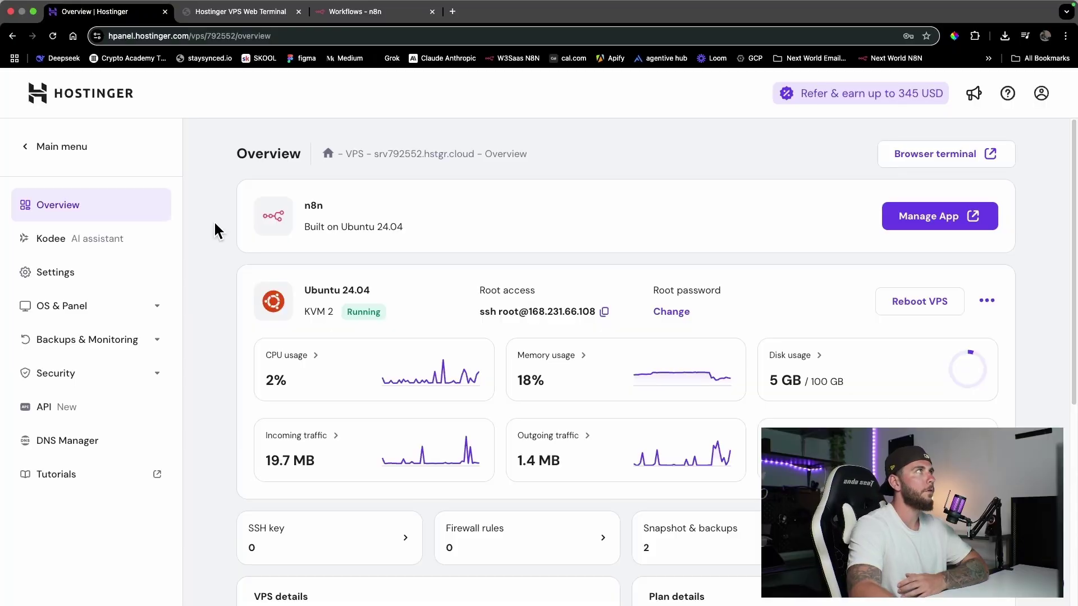
Take the Hostinger window out of full screen and show the n8n MCP DEMO workflow in full screen instead
{"action": "mouse_move", "coordinate": [34, 11]}
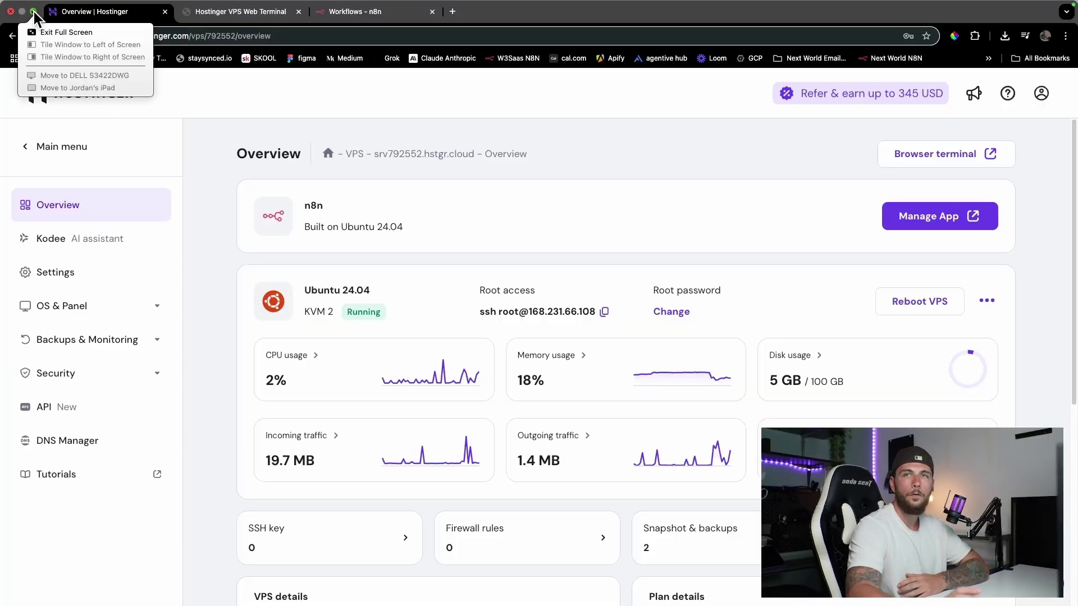
{"action": "left_click", "coordinate": [93, 56]}
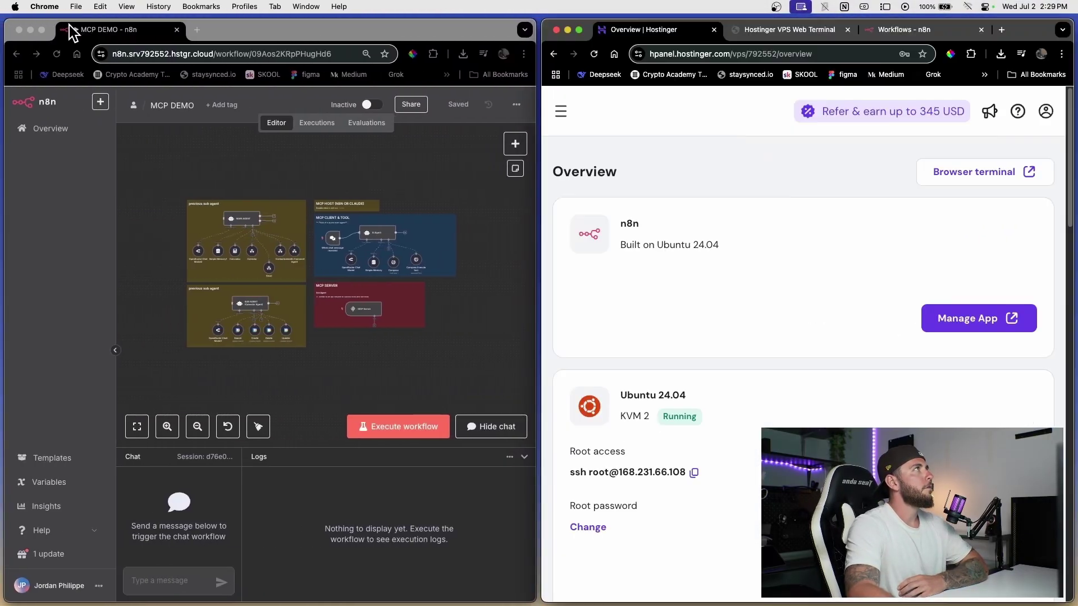
{"action": "left_click", "coordinate": [41, 29]}
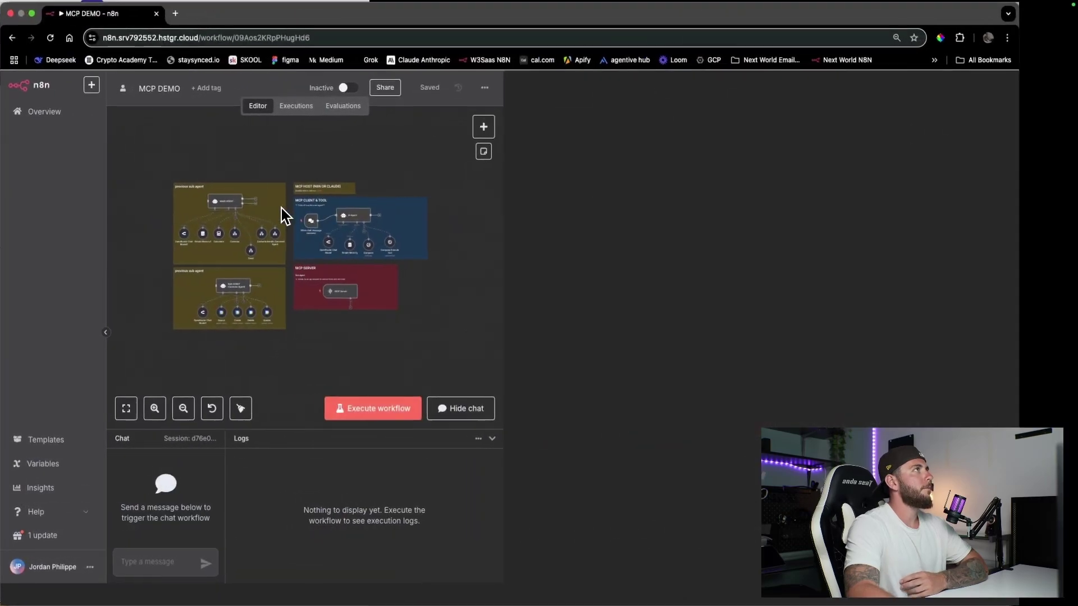
Download the MCP DEMO workflow as a JSON file
{"action": "scroll", "coordinate": [760, 336], "scroll_direction": "up", "scroll_amount": 3}
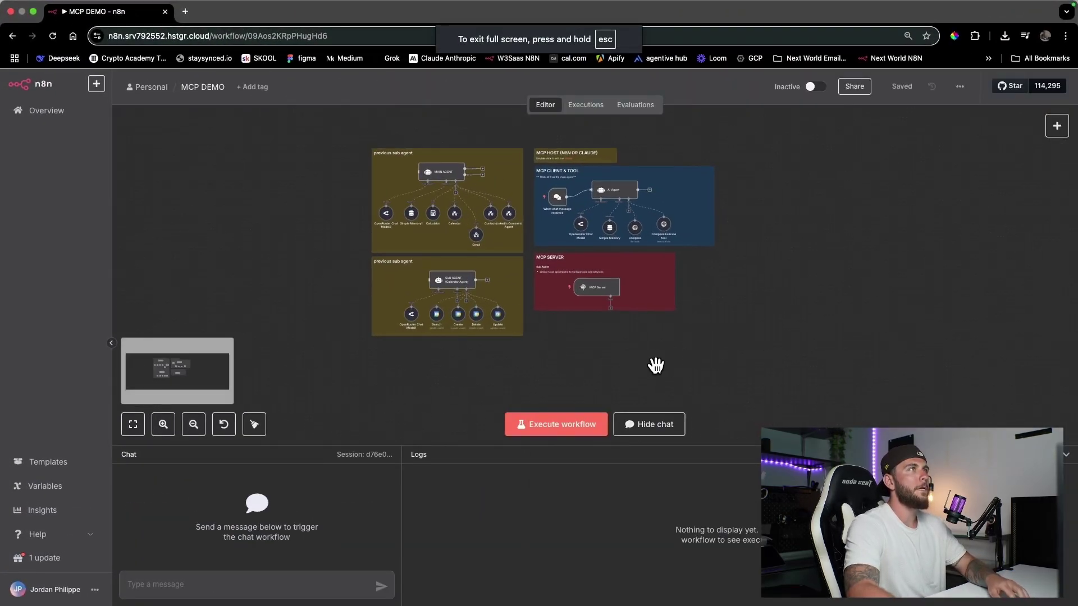
{"action": "scroll", "coordinate": [701, 390], "scroll_direction": "up", "scroll_amount": 2}
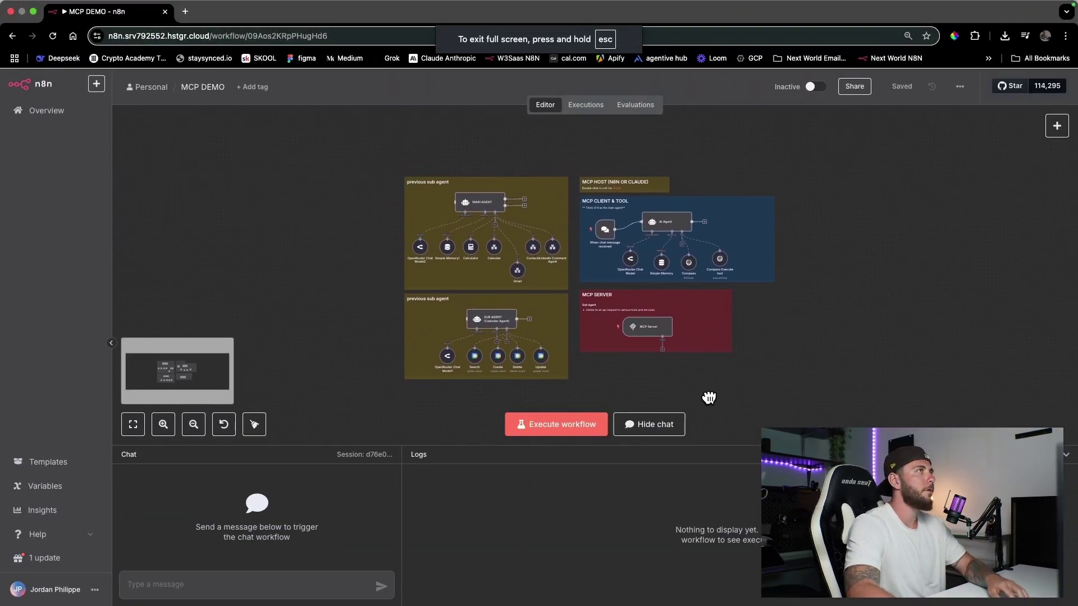
{"action": "left_click_drag", "start_coordinate": [827, 305], "coordinate": [867, 308]}
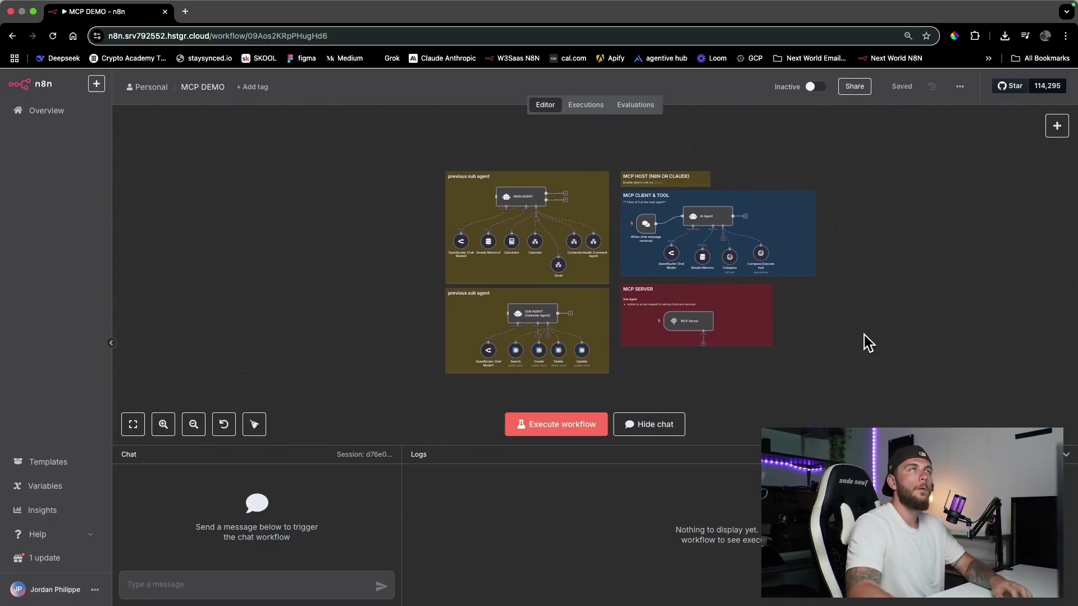
{"action": "left_click", "coordinate": [960, 86]}
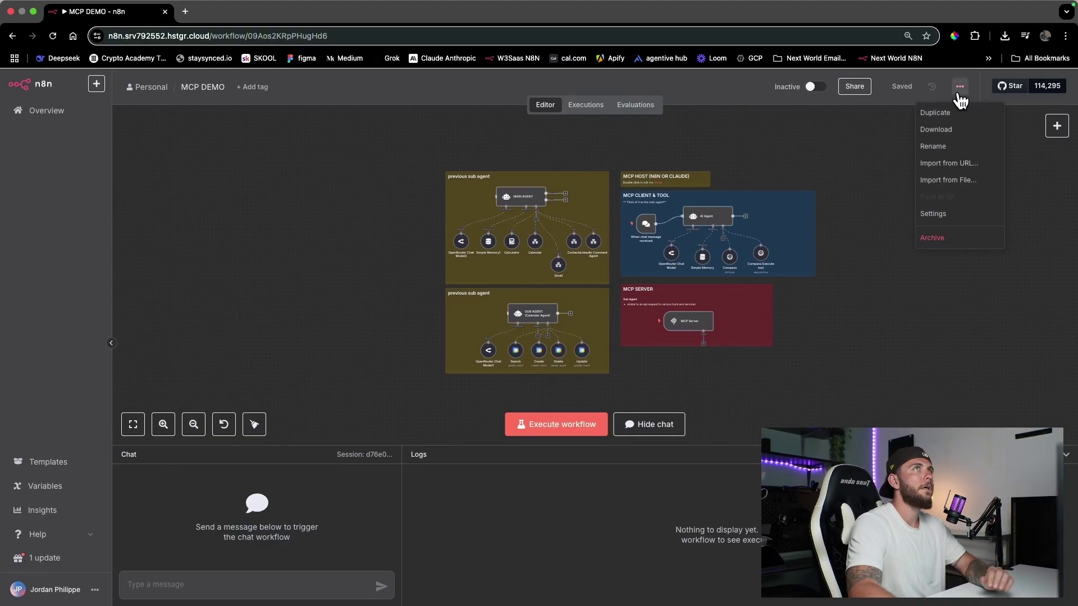
{"action": "left_click", "coordinate": [953, 132]}
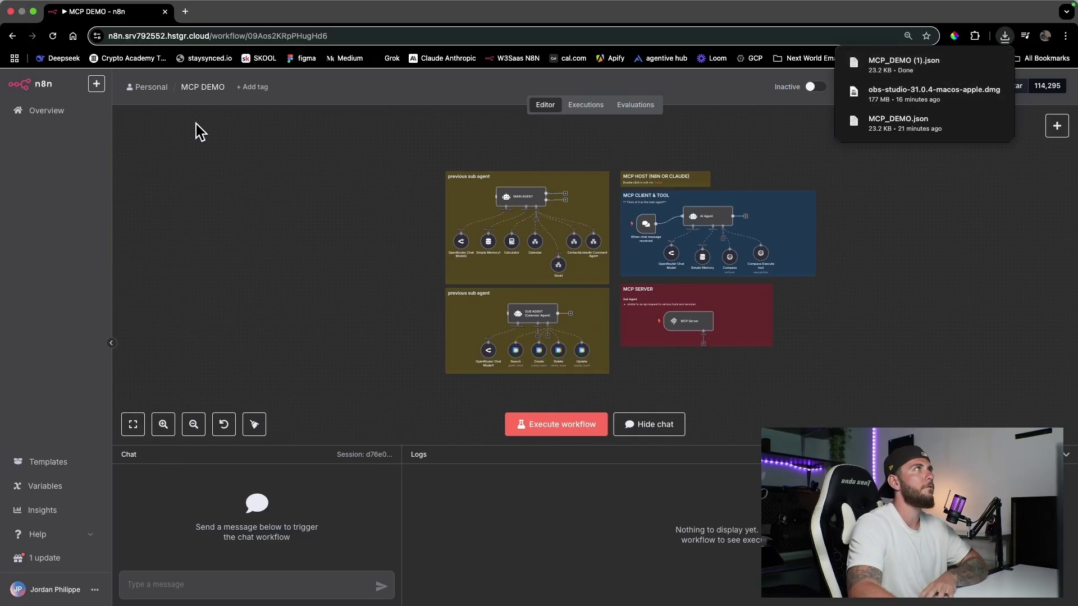
Switch back to the Hostinger window in full screen and reopen the KVM 2 server's overview from the VPS list
{"action": "left_click", "coordinate": [34, 12]}
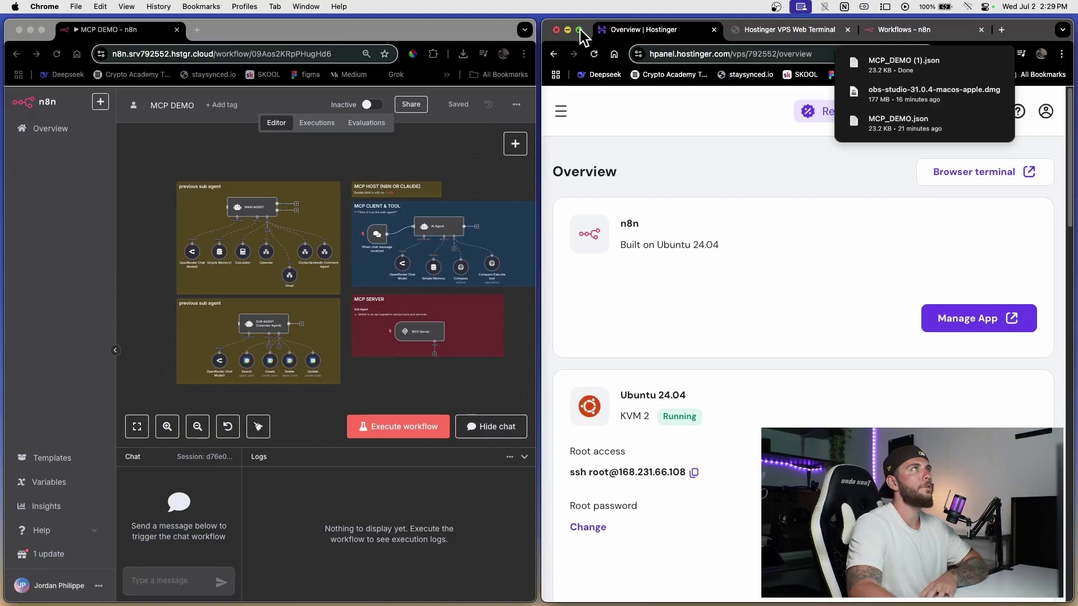
{"action": "left_click", "coordinate": [580, 29]}
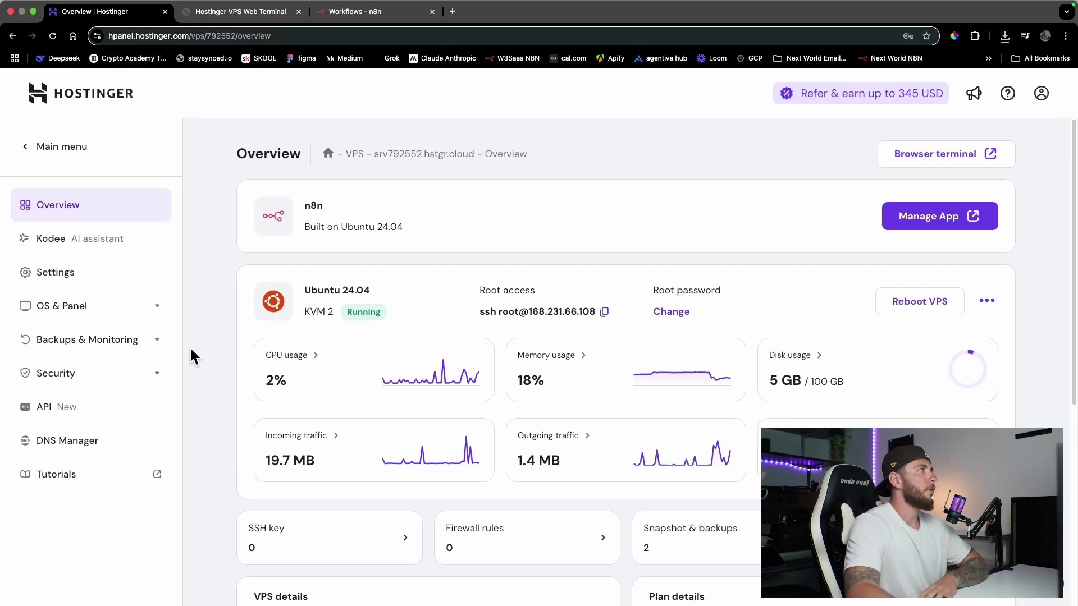
{"action": "left_click", "coordinate": [25, 147]}
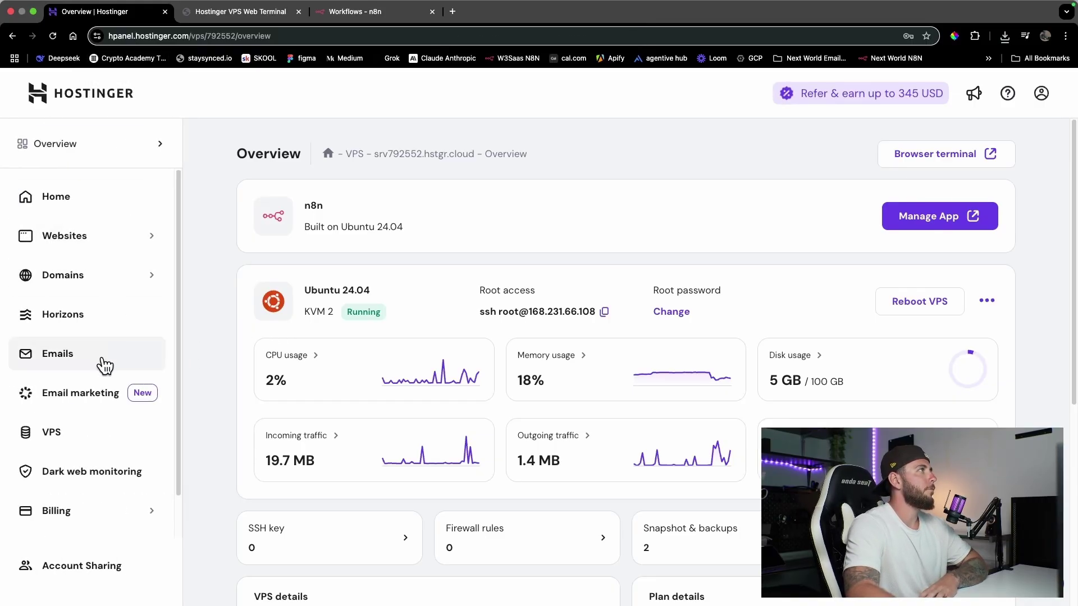
{"action": "left_click", "coordinate": [56, 435]}
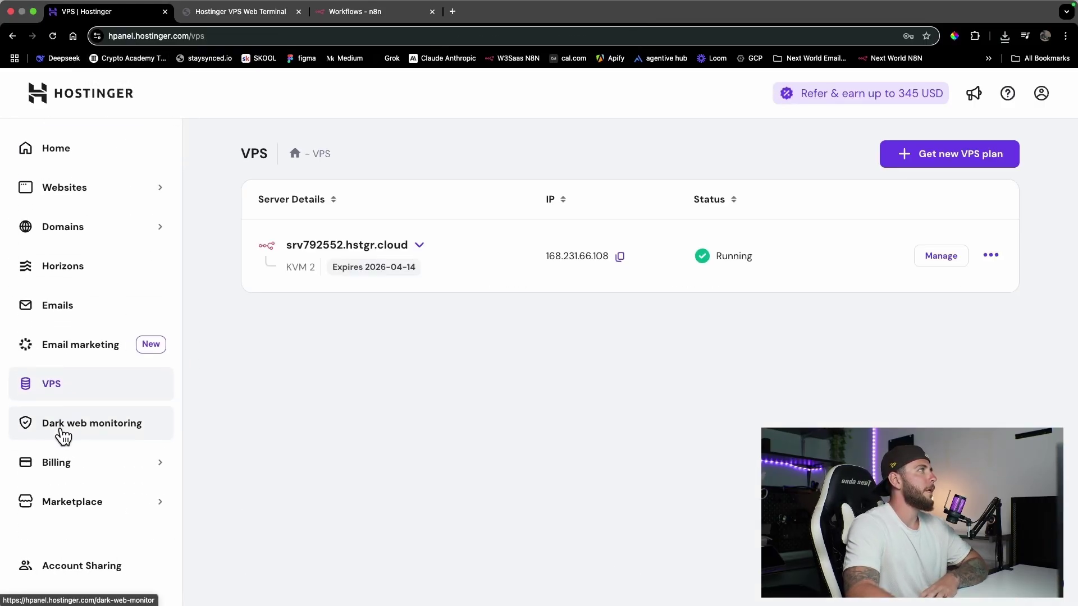
{"action": "left_click", "coordinate": [924, 261]}
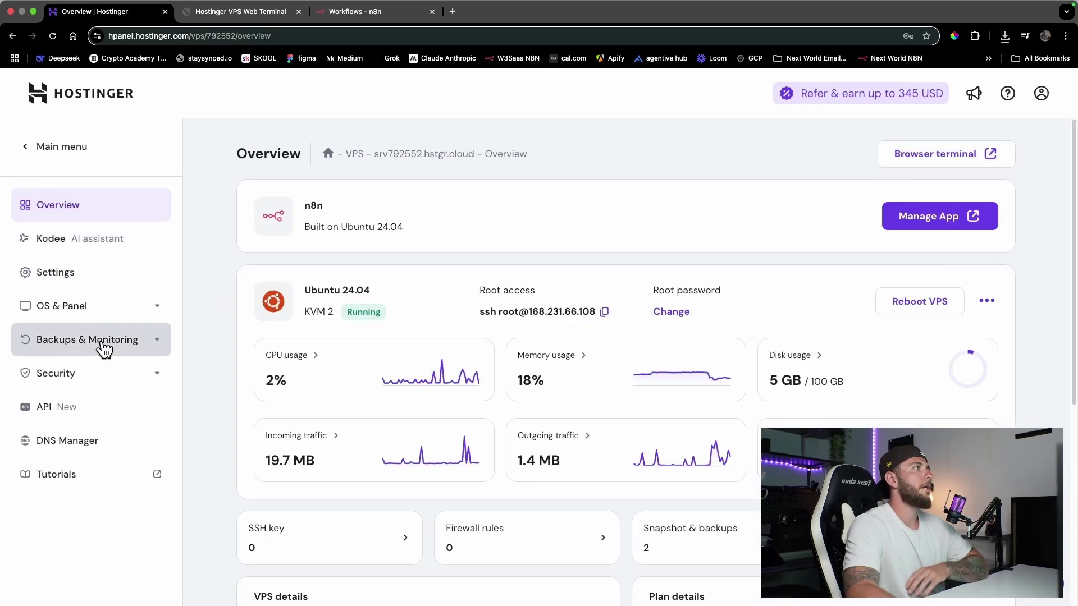
Open the server's Operating System page and expand the complete list of plain OS choices to review them
{"action": "left_click", "coordinate": [153, 317]}
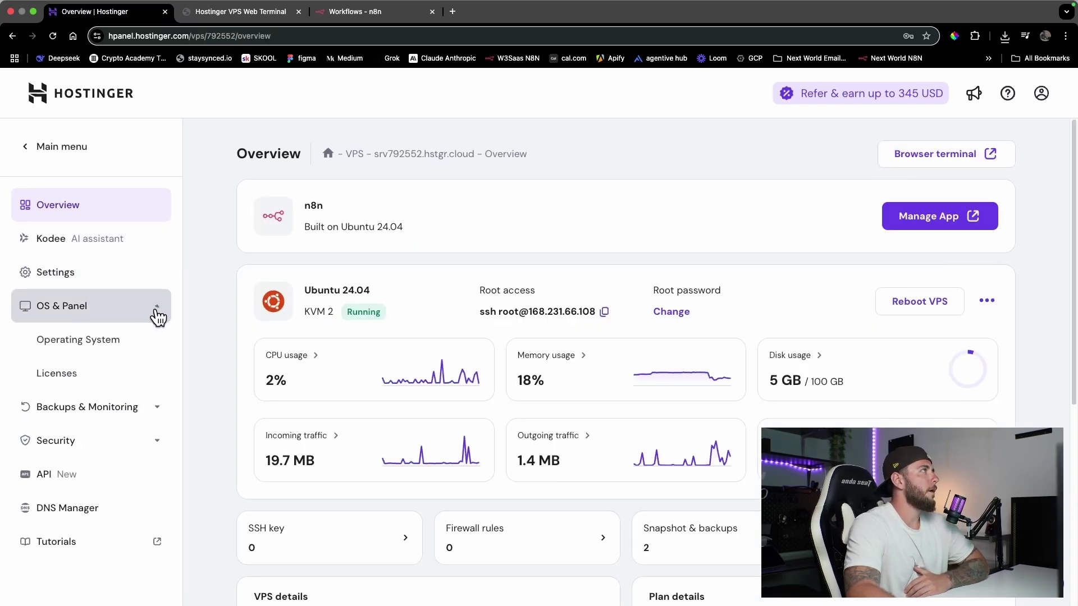
{"action": "left_click", "coordinate": [112, 346]}
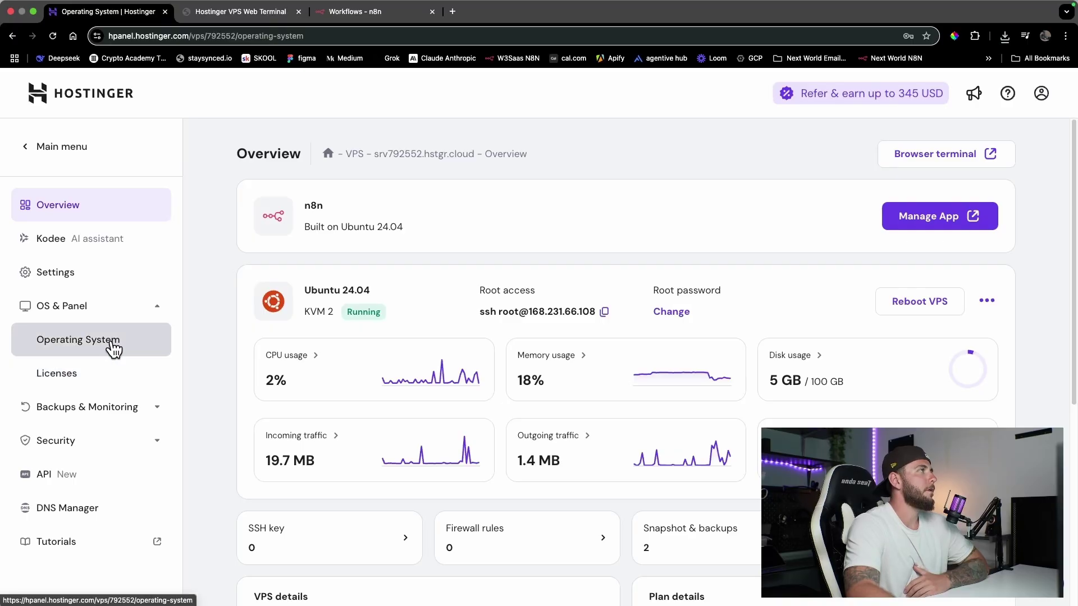
{"action": "scroll", "coordinate": [239, 366], "scroll_direction": "down", "scroll_amount": 3}
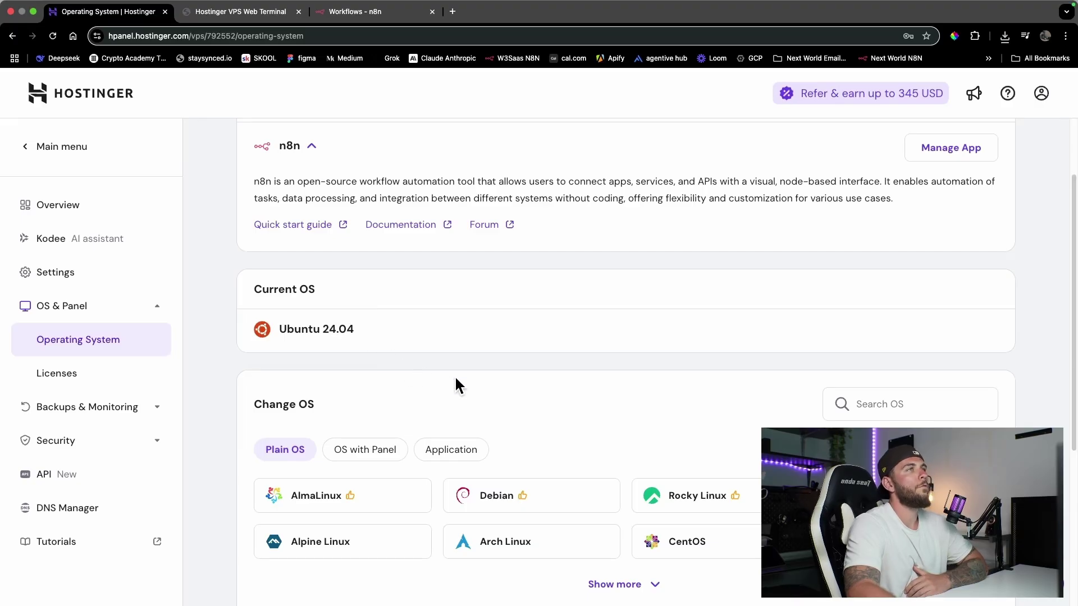
{"action": "scroll", "coordinate": [460, 373], "scroll_direction": "down", "scroll_amount": 5}
{"action": "left_click", "coordinate": [648, 375]}
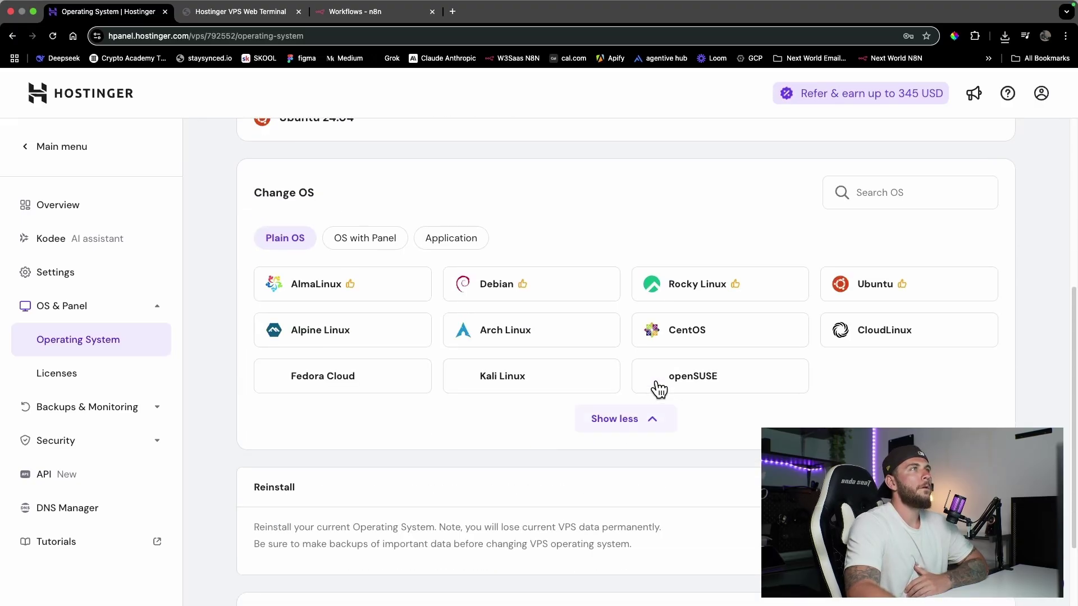
{"action": "scroll", "coordinate": [642, 395], "scroll_direction": "down", "scroll_amount": 2}
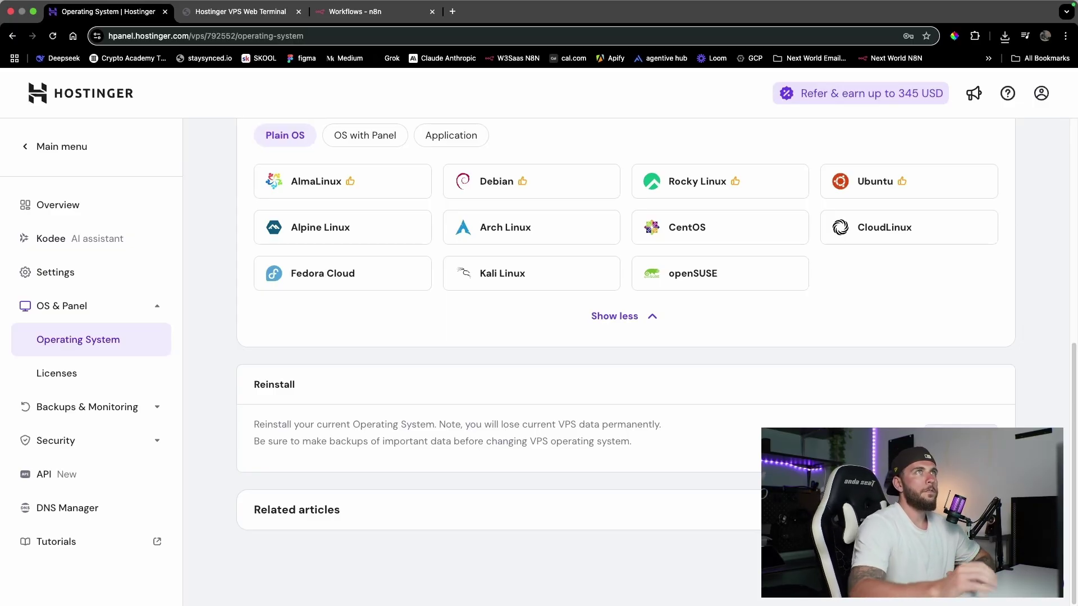
{"action": "scroll", "coordinate": [625, 337], "scroll_direction": "up", "scroll_amount": 3}
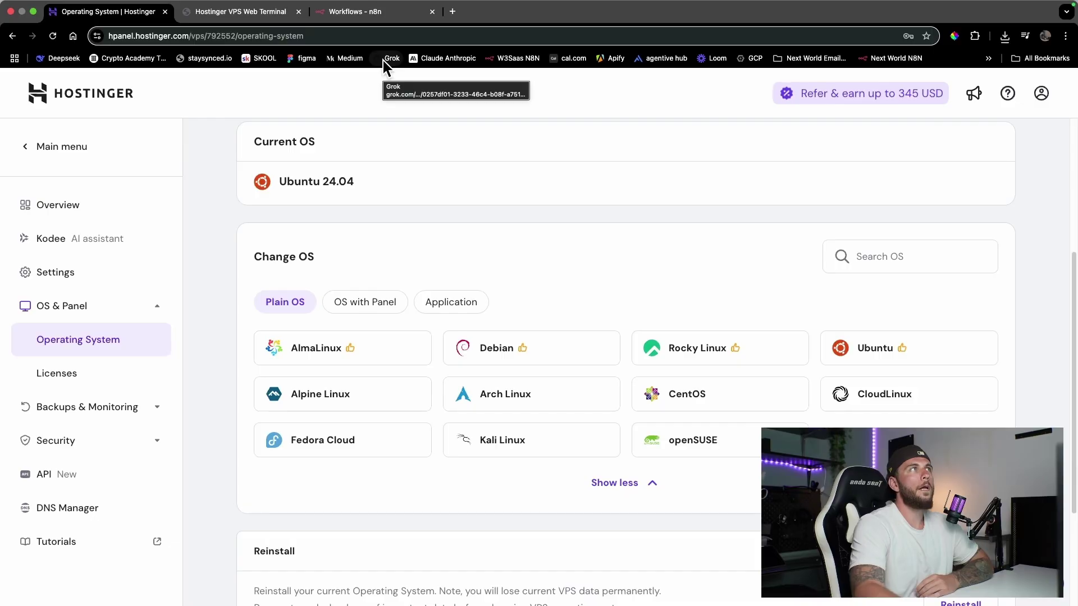
Go back to the list of VPS servers
{"action": "left_click", "coordinate": [14, 148]}
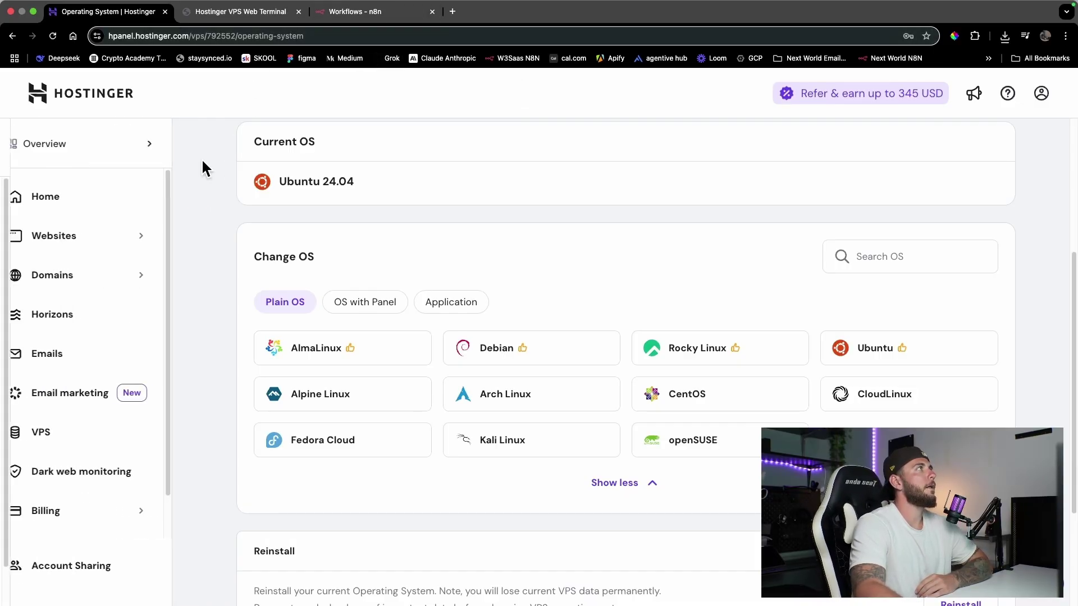
{"action": "left_click", "coordinate": [72, 439]}
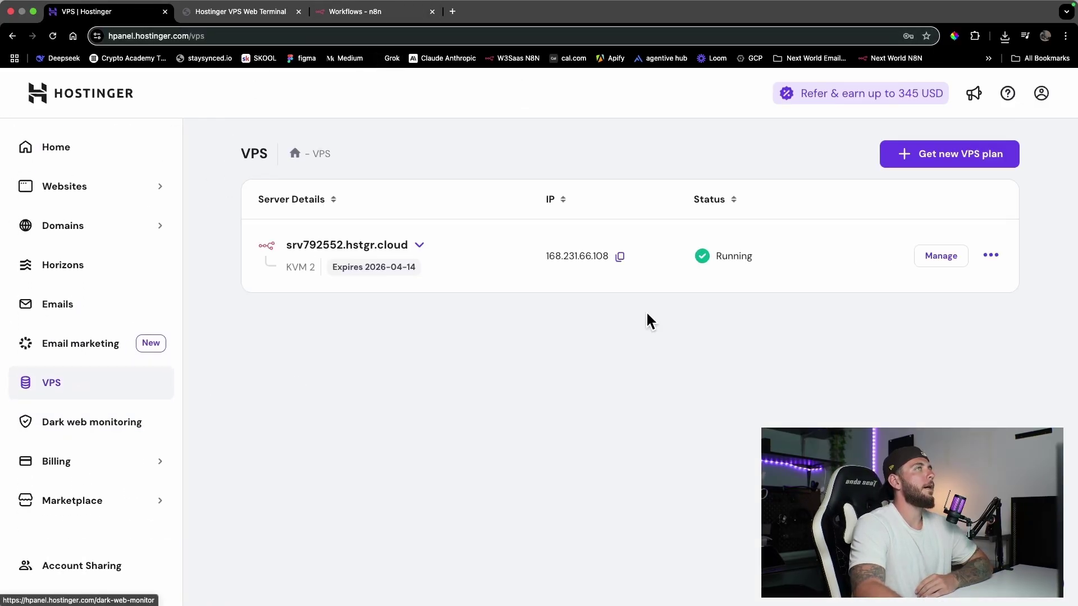
Open the KVM 2 server's overview and launch its n8n app
{"action": "left_click", "coordinate": [952, 260]}
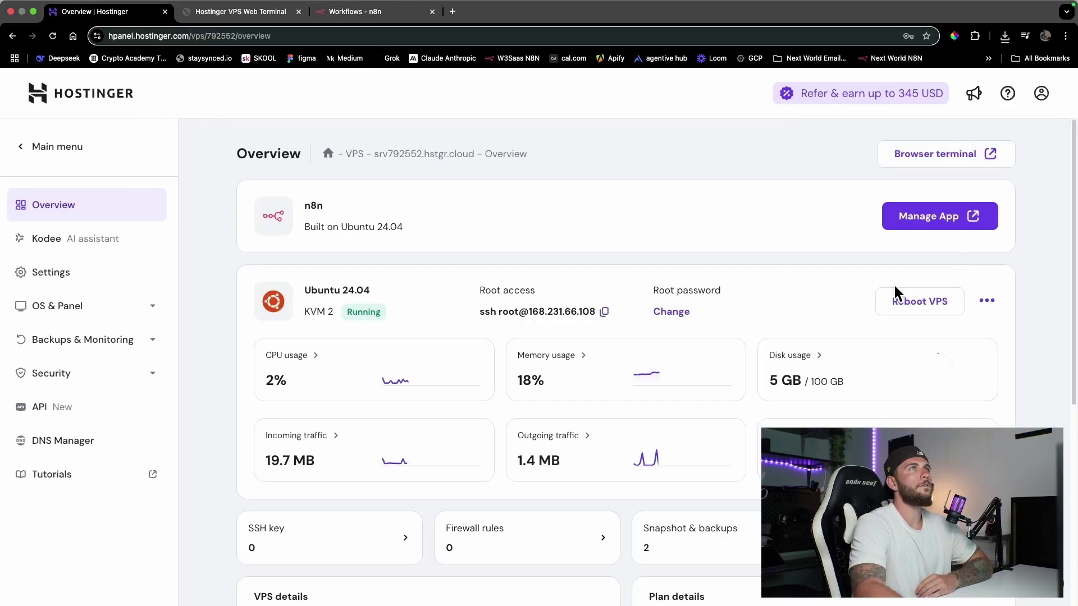
{"action": "left_click", "coordinate": [947, 217]}
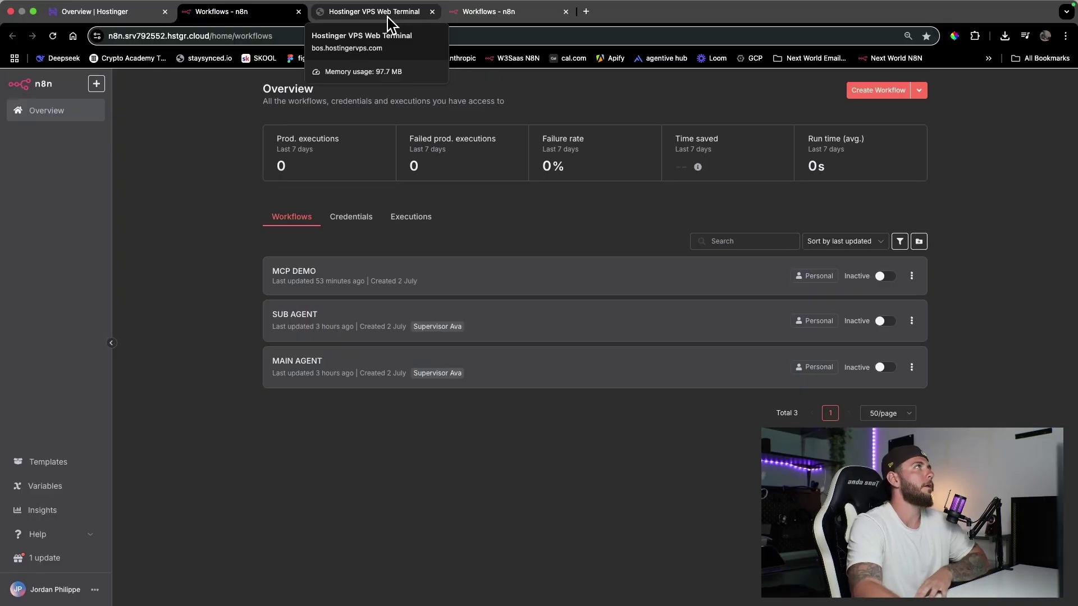
Take the n8n overview window out of full screen to view it beside the MCP DEMO workflow, and restore it to full screen
{"action": "mouse_move", "coordinate": [73, 9]}
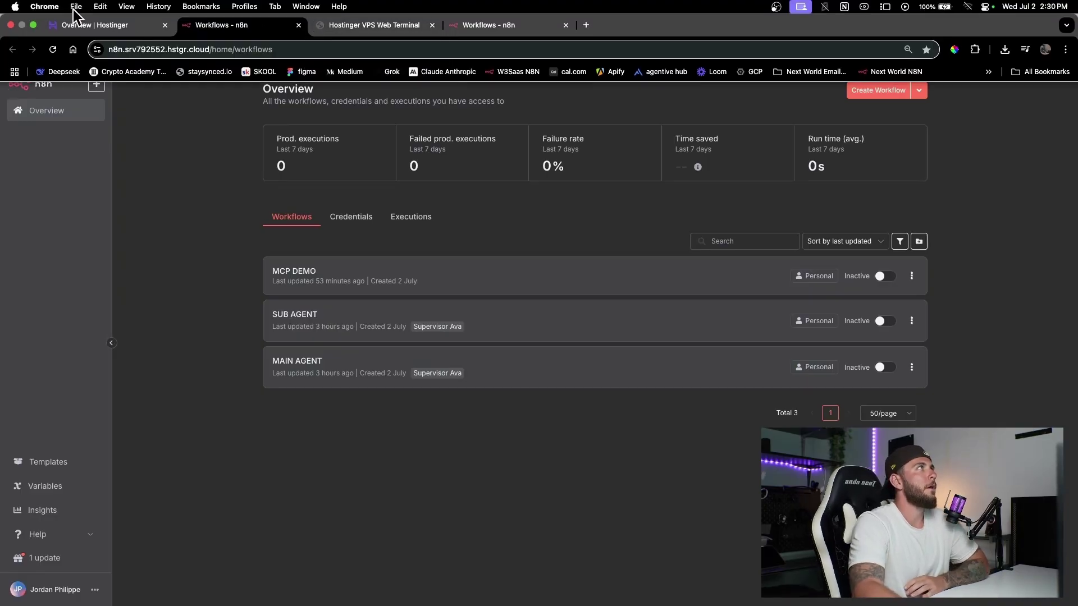
{"action": "left_click", "coordinate": [34, 25]}
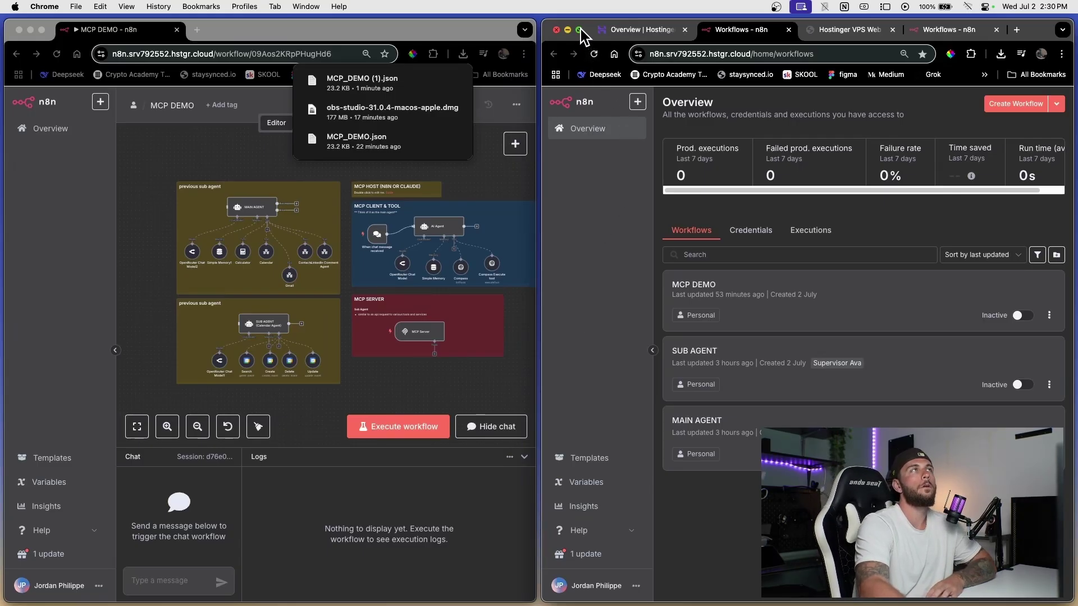
{"action": "mouse_move", "coordinate": [580, 29]}
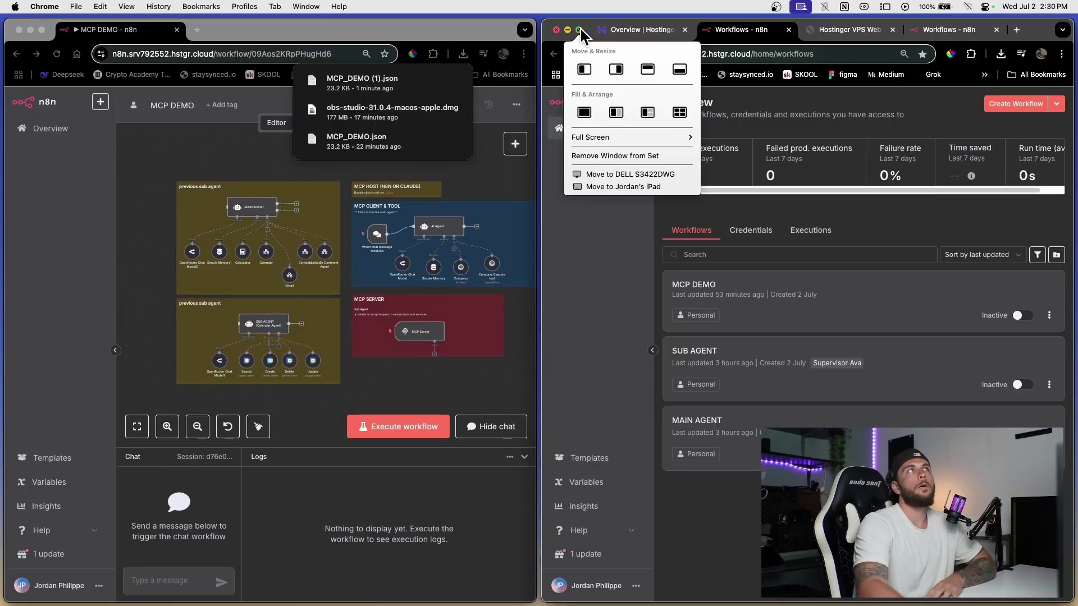
{"action": "left_click", "coordinate": [581, 30]}
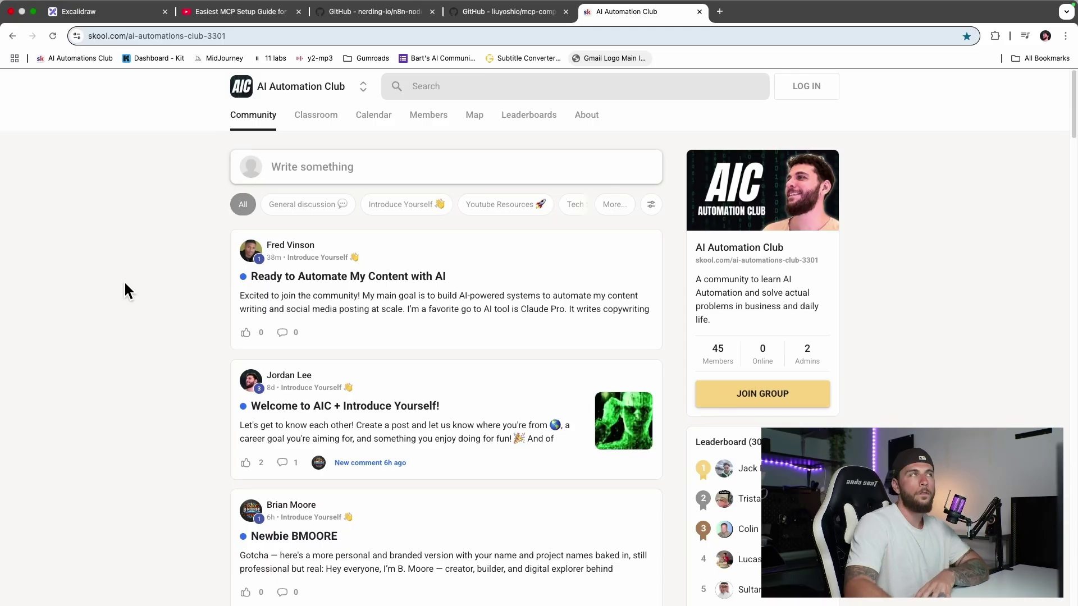
Open the Build with N8N + Templates course in the AI Automation Club classroom and expand its Training & Resources section
{"action": "left_click", "coordinate": [299, 116]}
{"action": "left_click", "coordinate": [481, 279]}
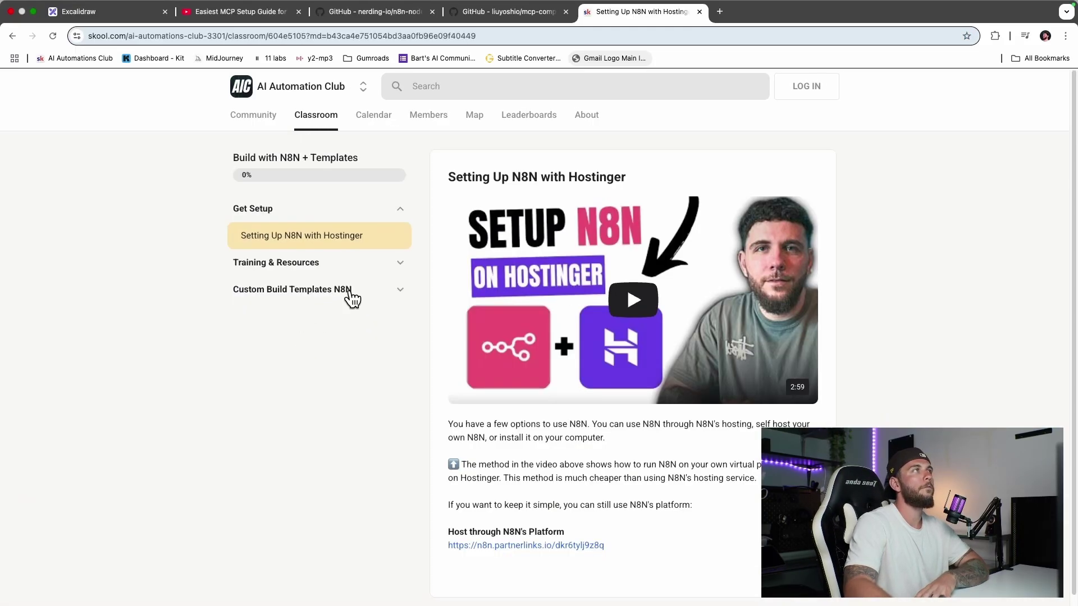
{"action": "left_click", "coordinate": [400, 264]}
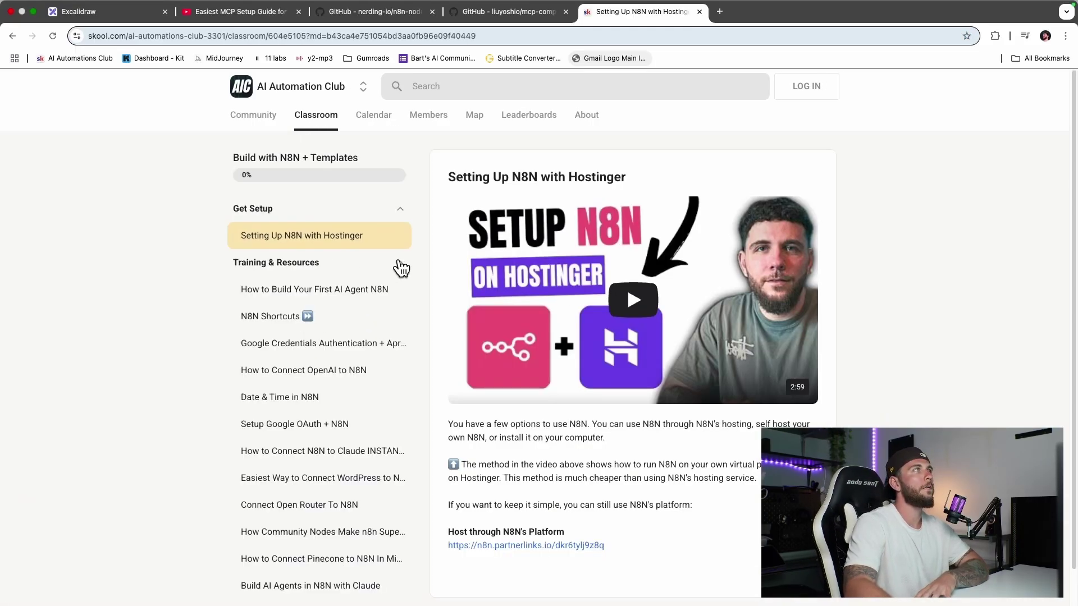
Browse the Training & Resources lessons, including How to Connect OpenAI to N8N, through Easiest Way to Connect WordPress to N8N
{"action": "left_click", "coordinate": [337, 292]}
{"action": "left_click", "coordinate": [335, 328]}
{"action": "left_click", "coordinate": [336, 349]}
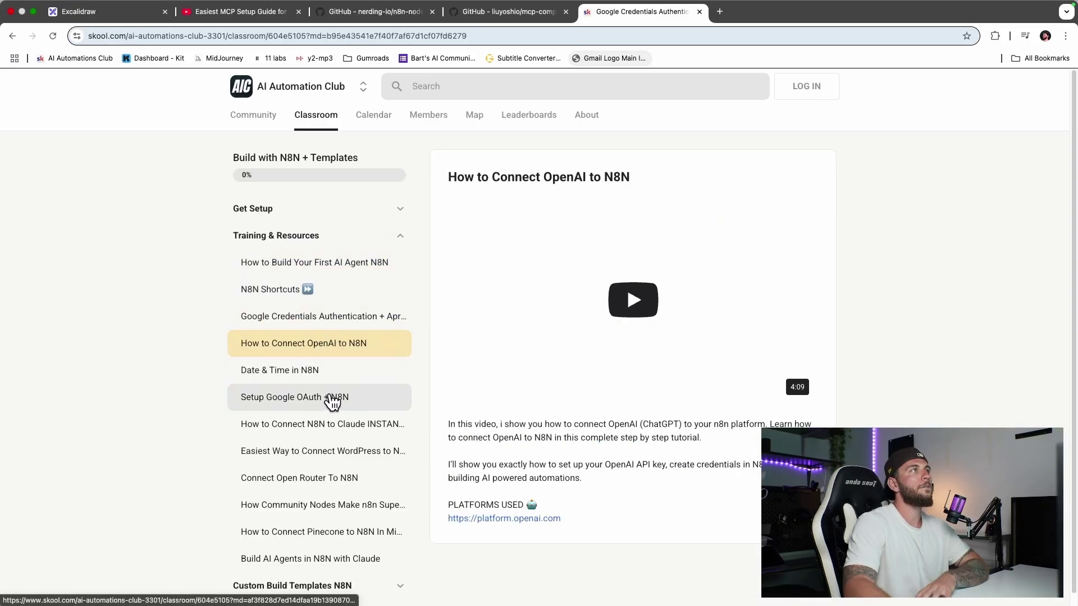
{"action": "left_click", "coordinate": [333, 399]}
{"action": "left_click", "coordinate": [337, 455]}
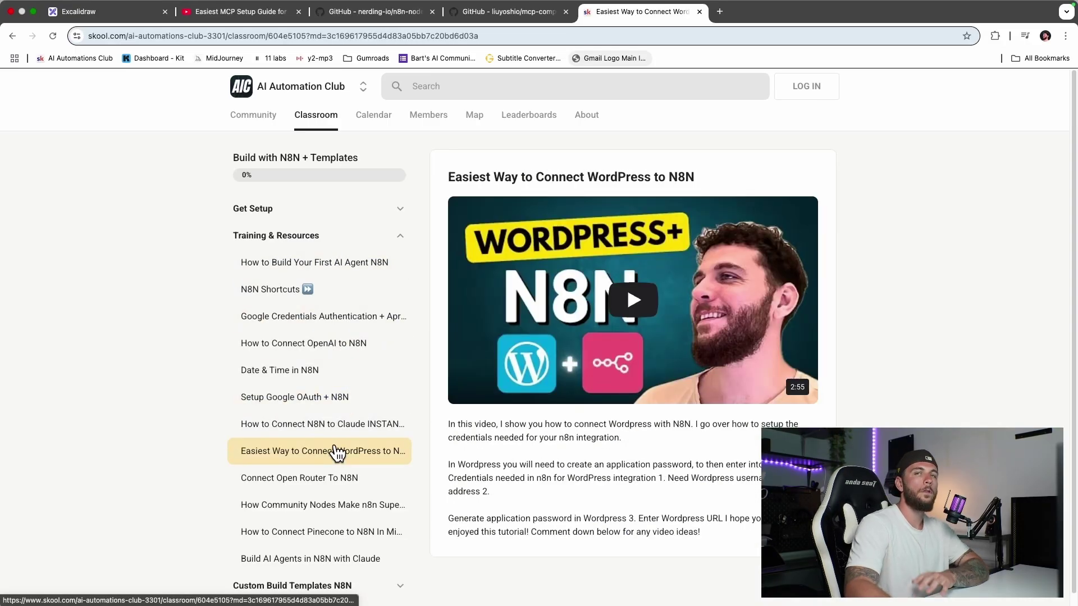